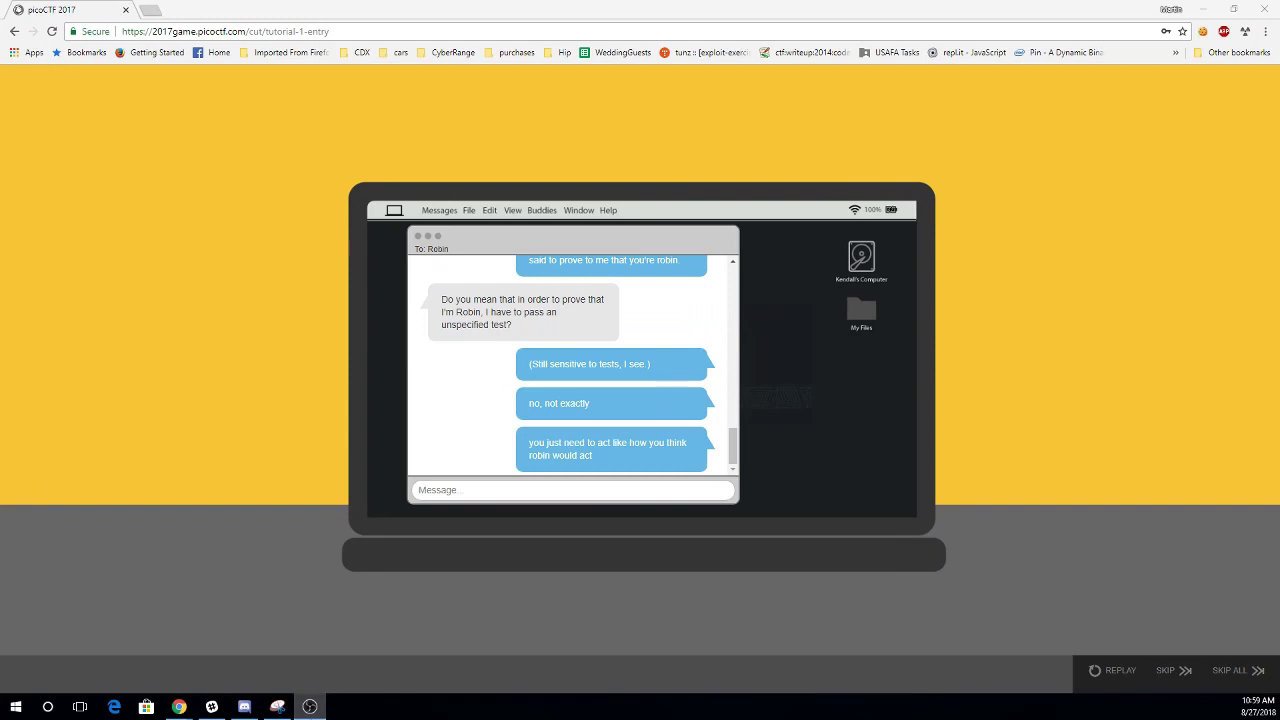
# - Skip the opening cutscene and open the Name file's Tutorial 1 challenge
pyautogui.click(1168, 678)
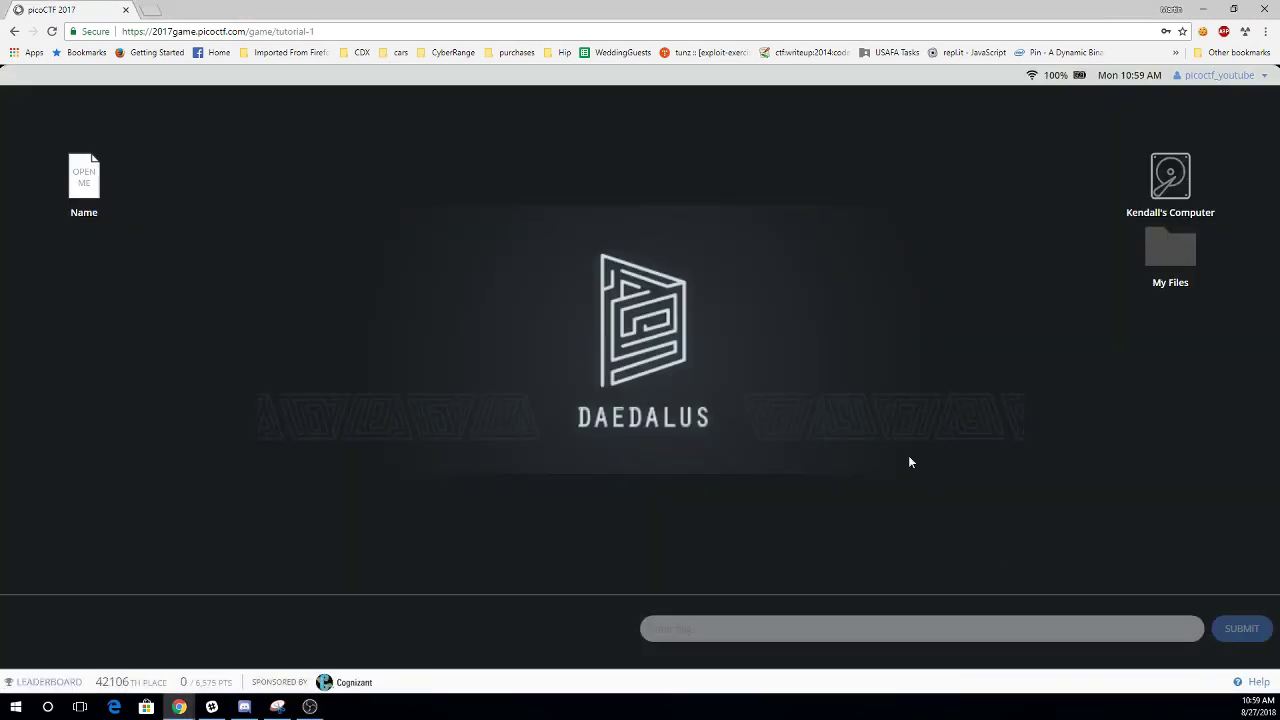
pyautogui.doubleClick(104, 172)
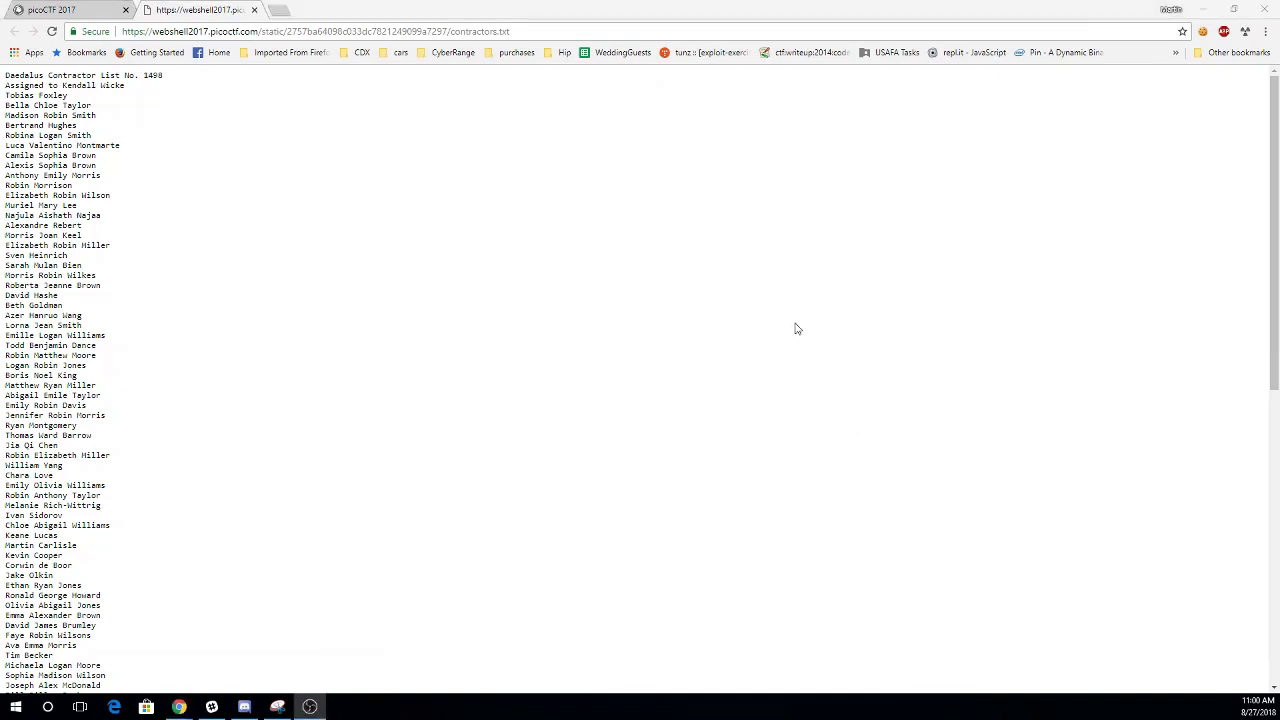
# - Search the contractor list for 'Morris'
pyautogui.scroll(-5, 796, 328)
pyautogui.scroll(-4, 796, 328)
pyautogui.scroll(5, 796, 328)
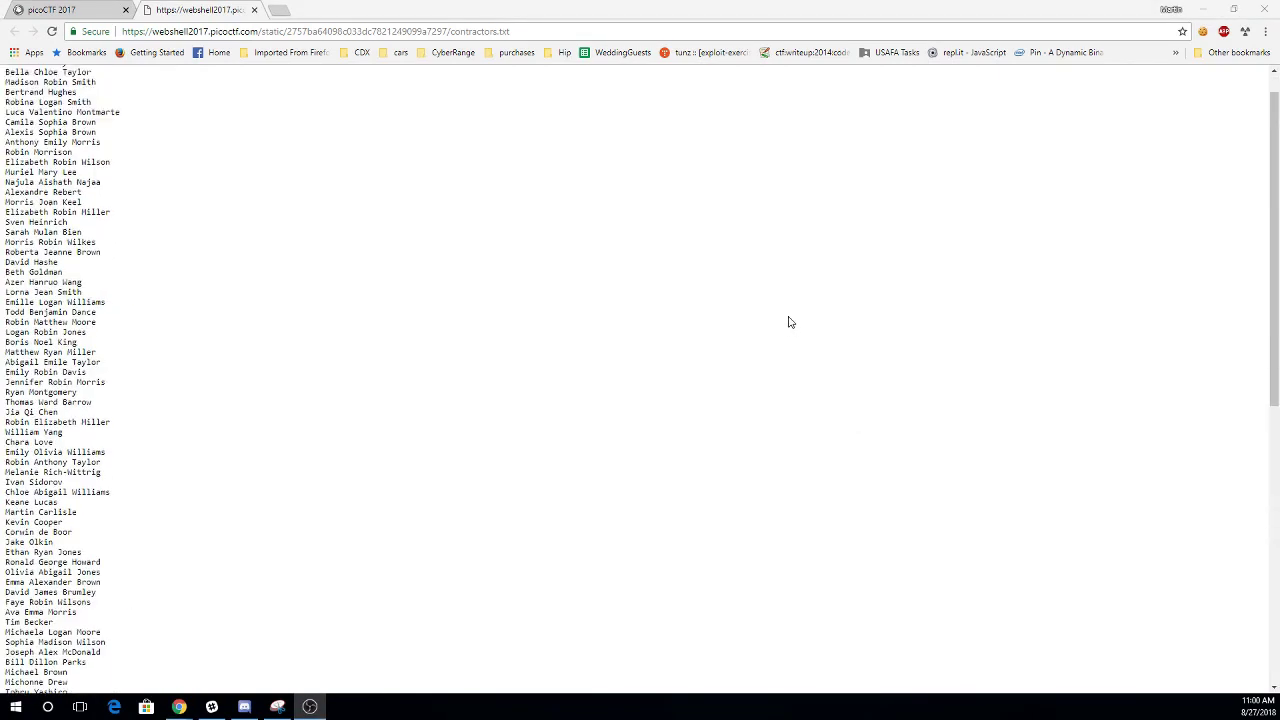
pyautogui.scroll(4, 790, 322)
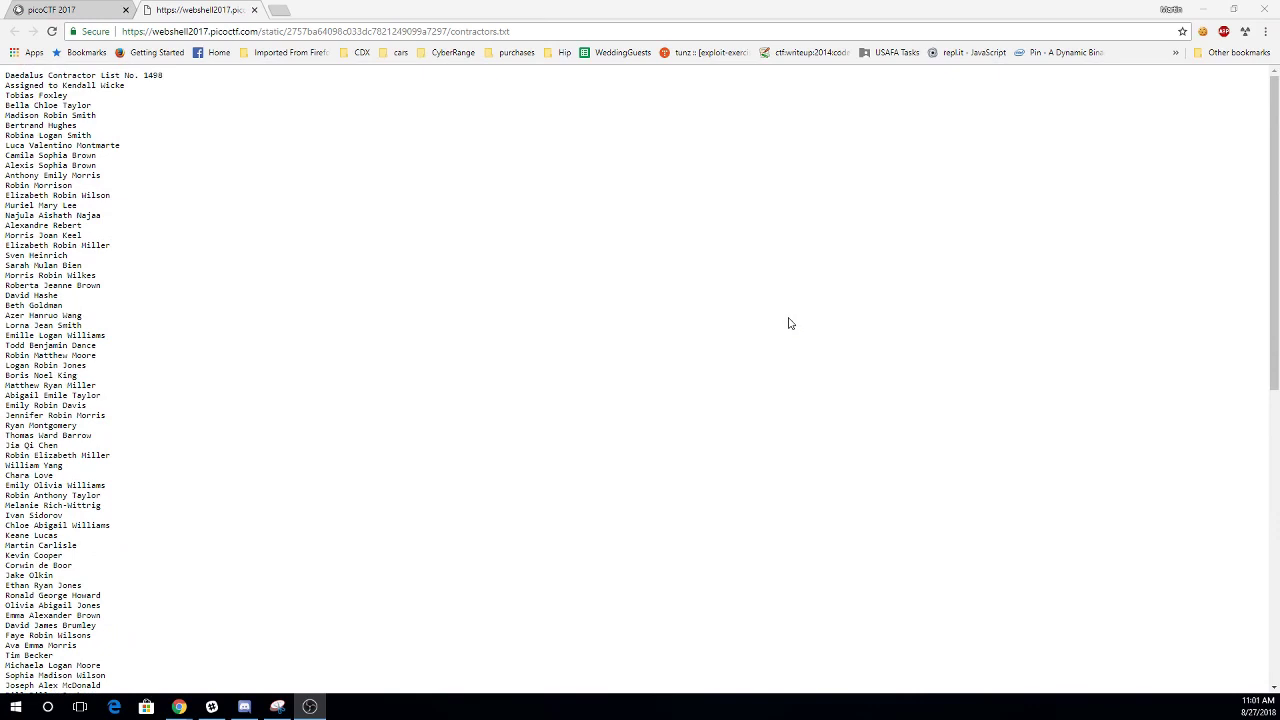
pyautogui.rightClick(773, 186)
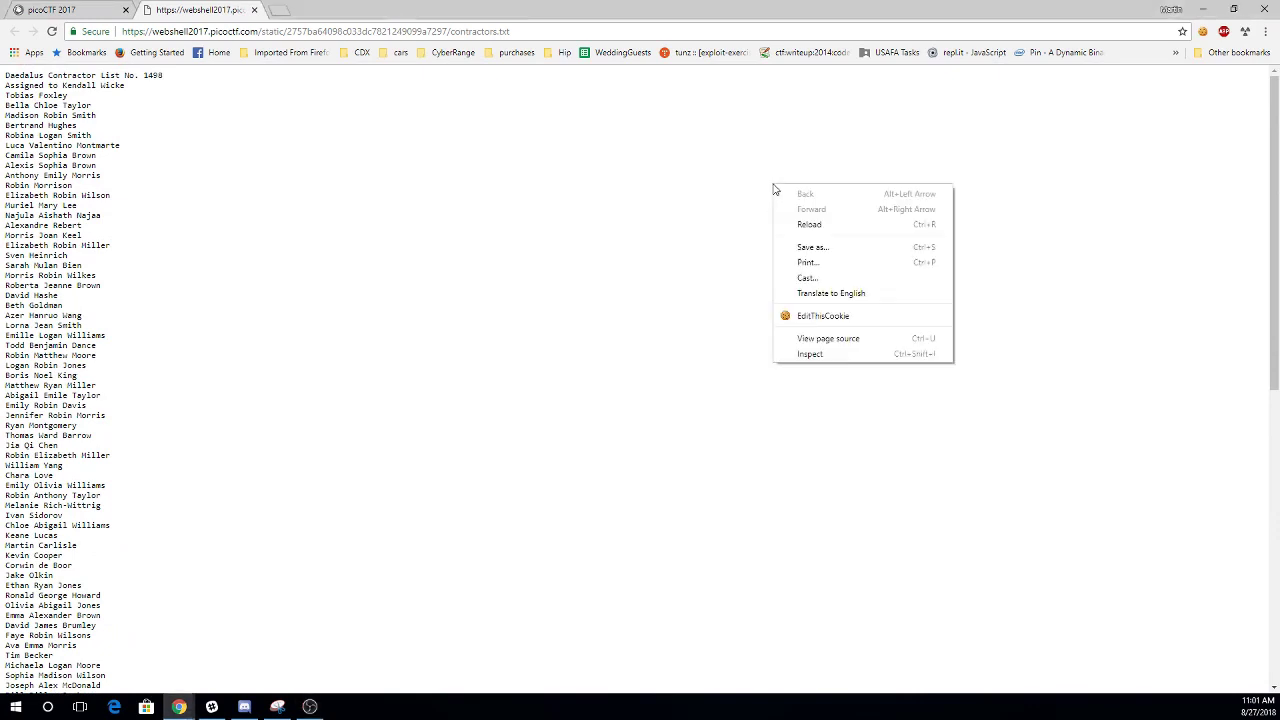
pyautogui.click(738, 196)
pyautogui.hotkey('ctrl', 'f')
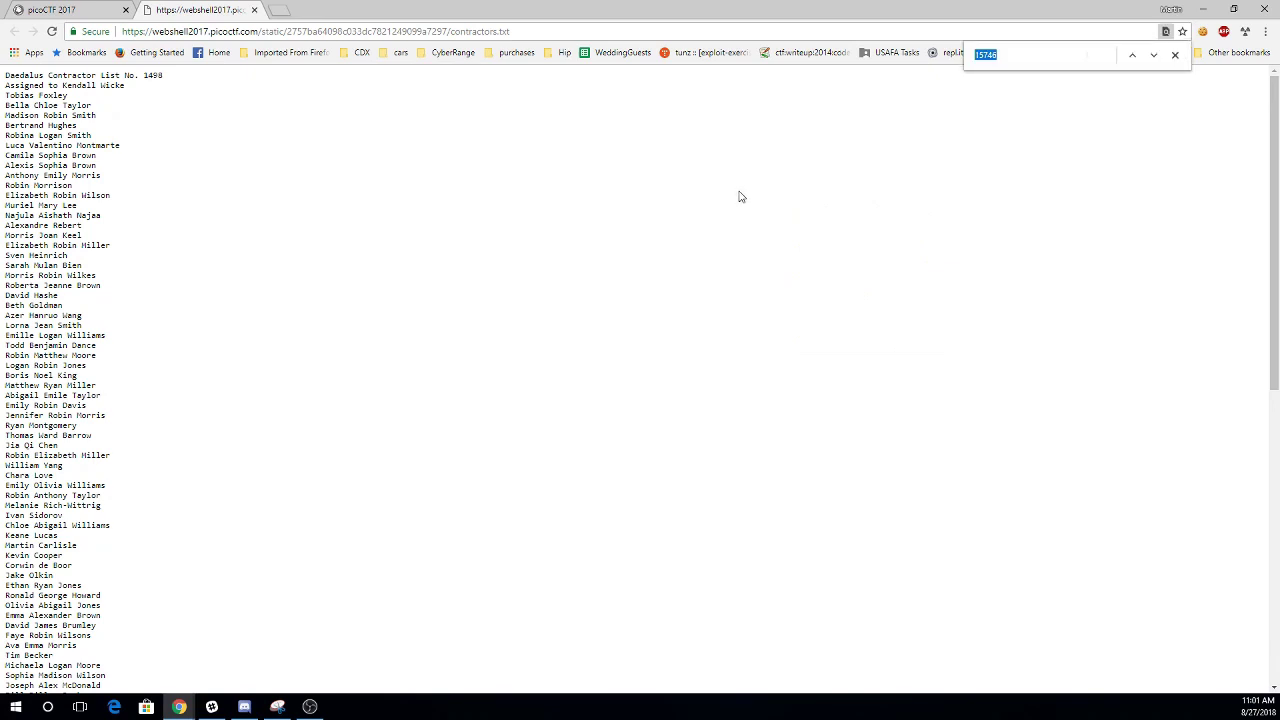
pyautogui.write('Morris')
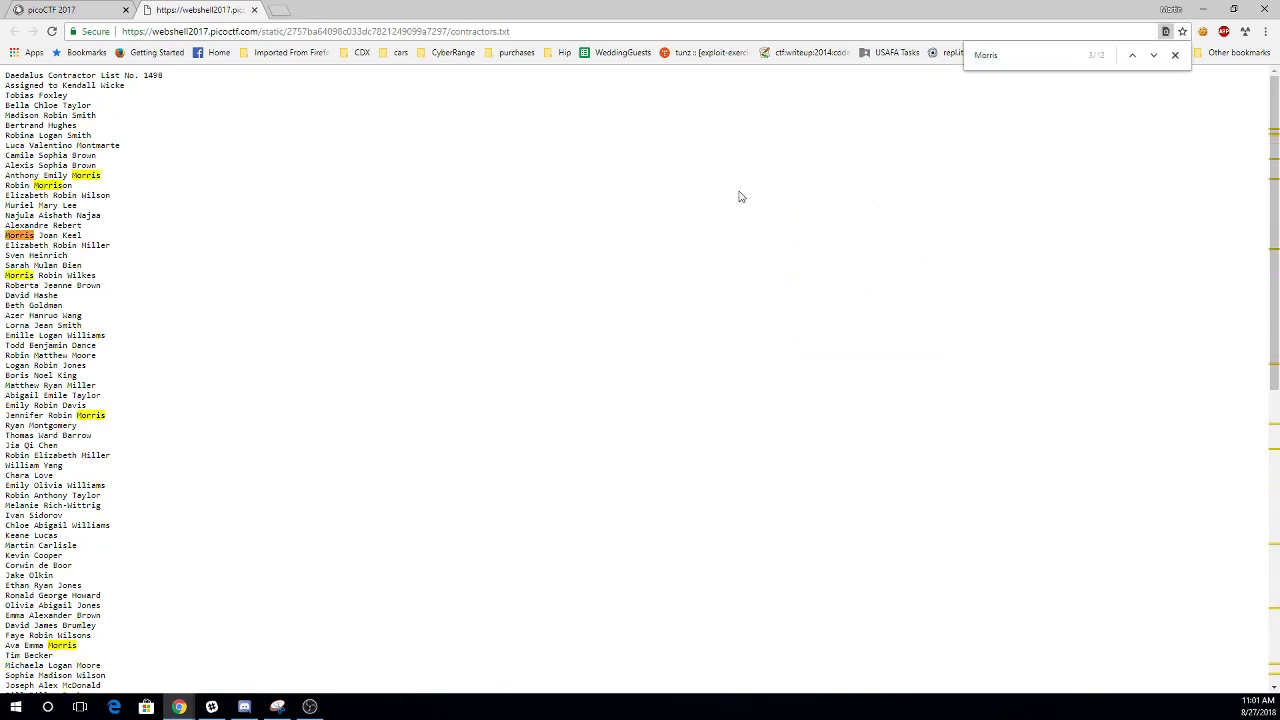
pyautogui.click(1152, 56)
pyautogui.click(1152, 56)
pyautogui.click(1152, 56)
pyautogui.click(1152, 56)
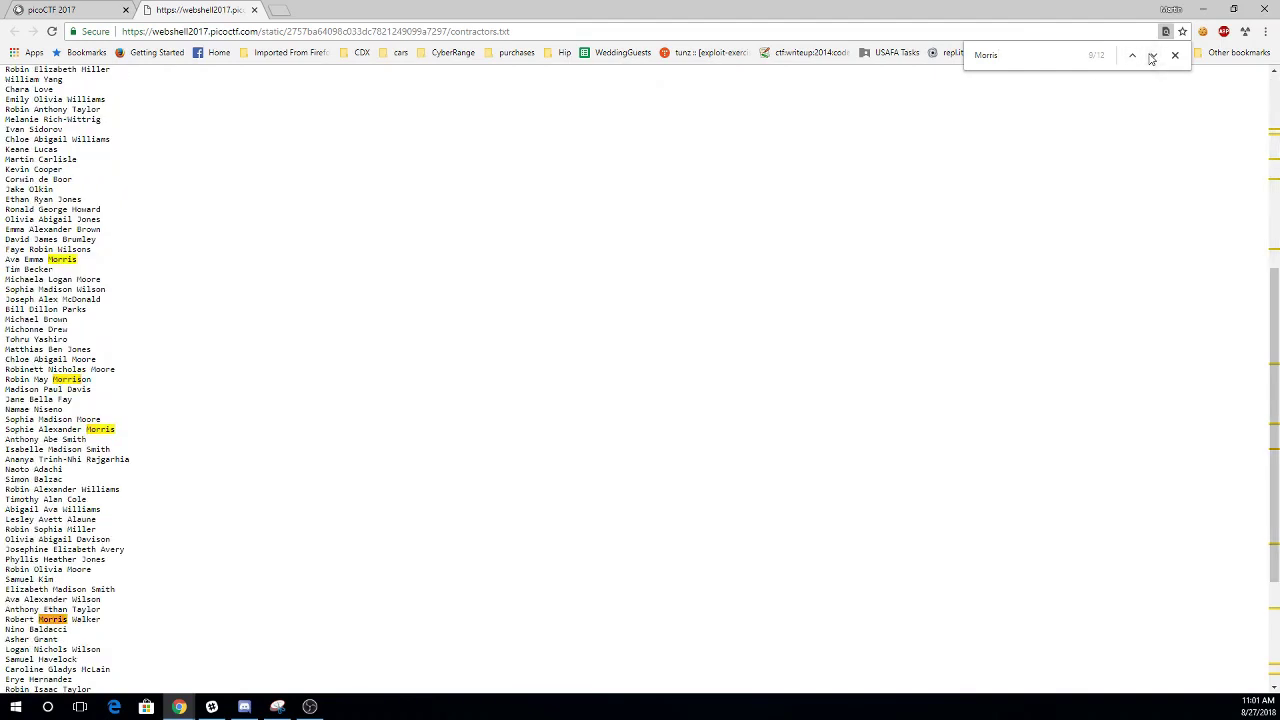
pyautogui.click(1152, 56)
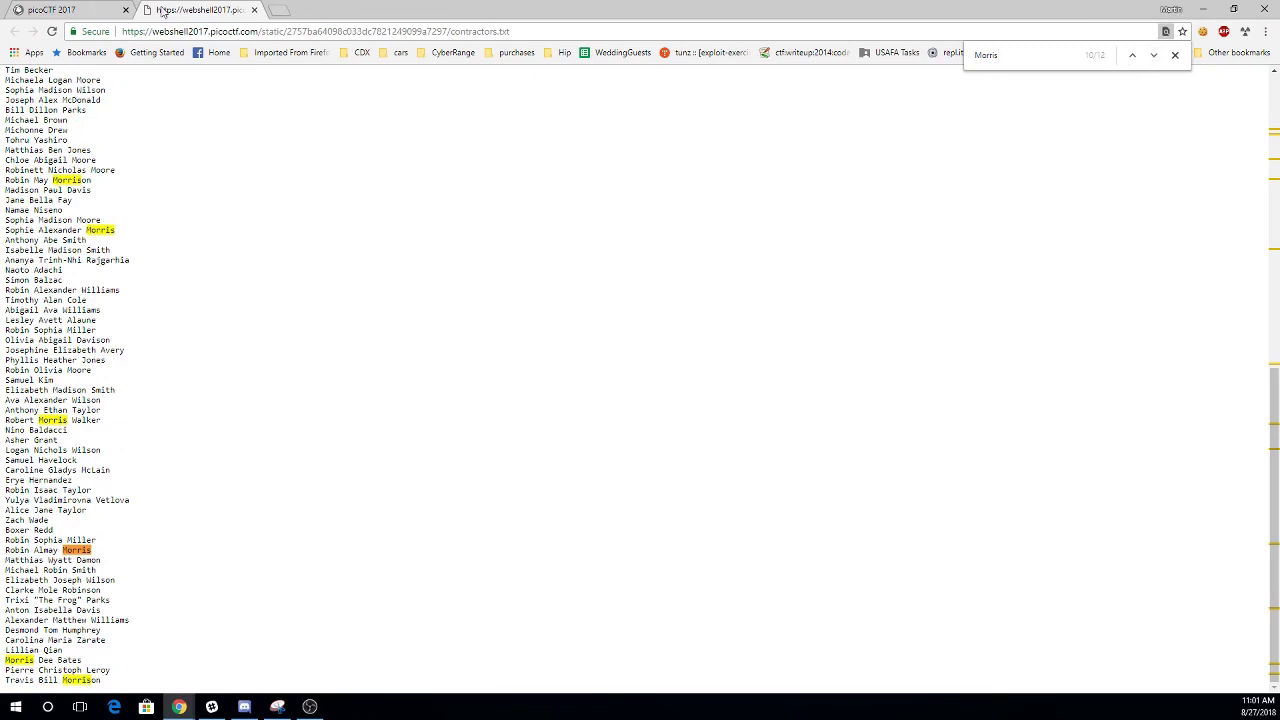
pyautogui.click(62, 9)
# - Submit Almay as the Tutorial 1 flag
pyautogui.click(818, 626)
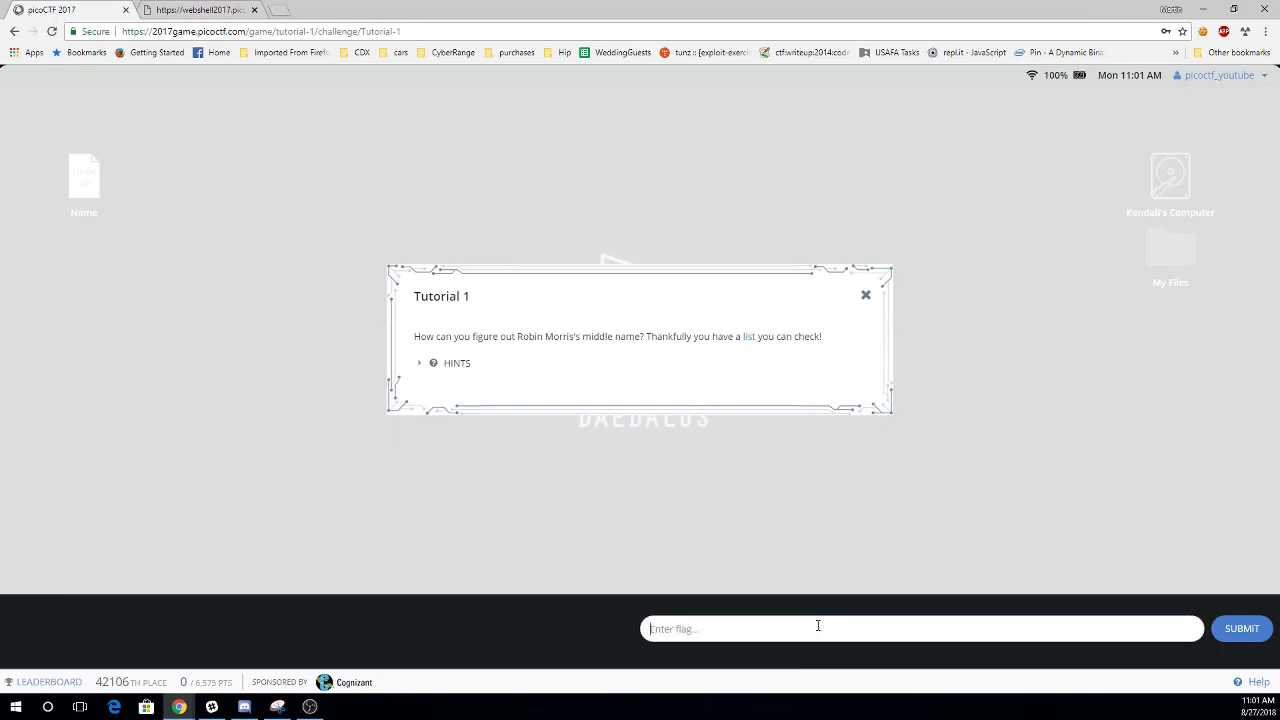
pyautogui.write('Almay')
pyautogui.click(1242, 628)
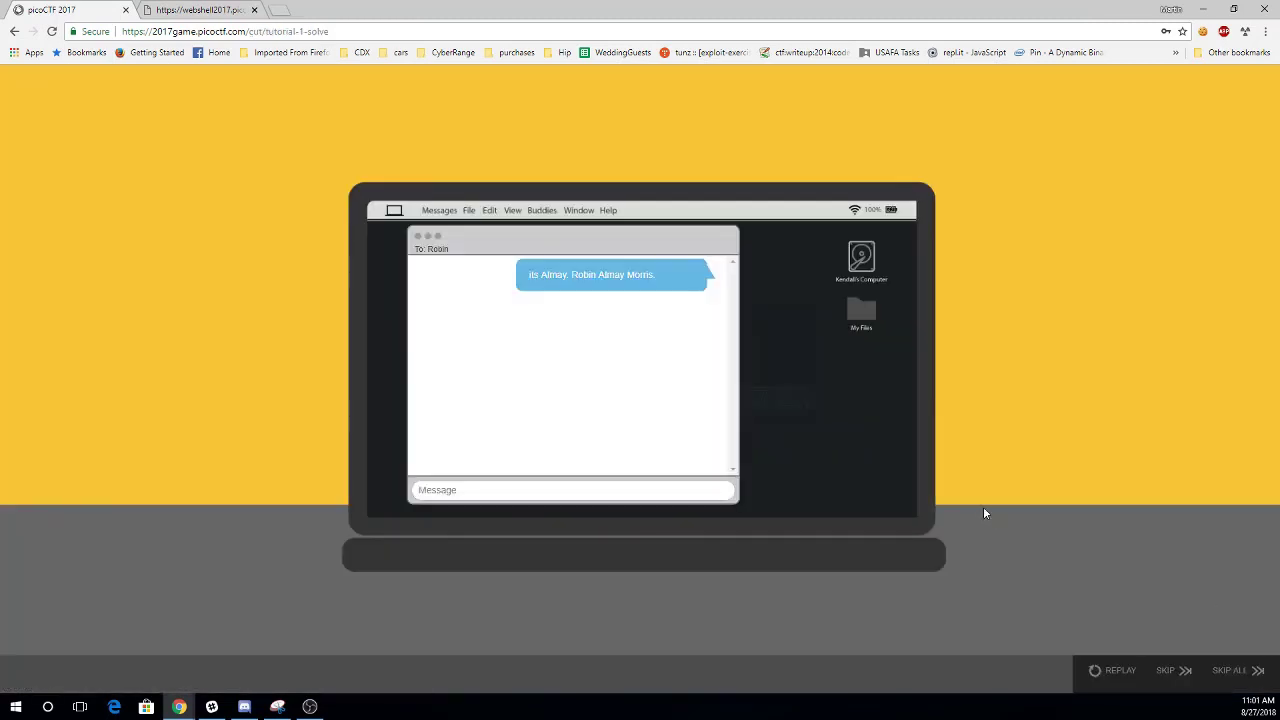
# - Skip the solve cutscene and open Tutorial 2's secret message from the Ambition file
pyautogui.click(1172, 676)
pyautogui.doubleClick(90, 178)
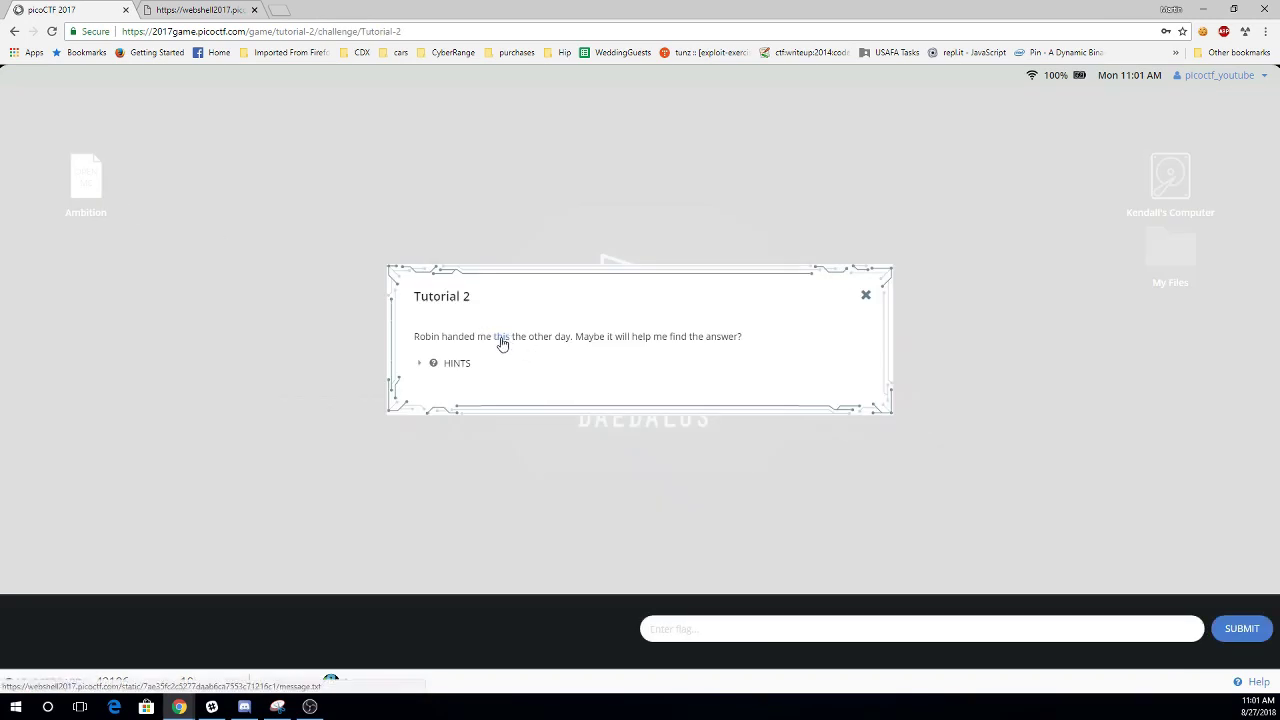
pyautogui.click(501, 337)
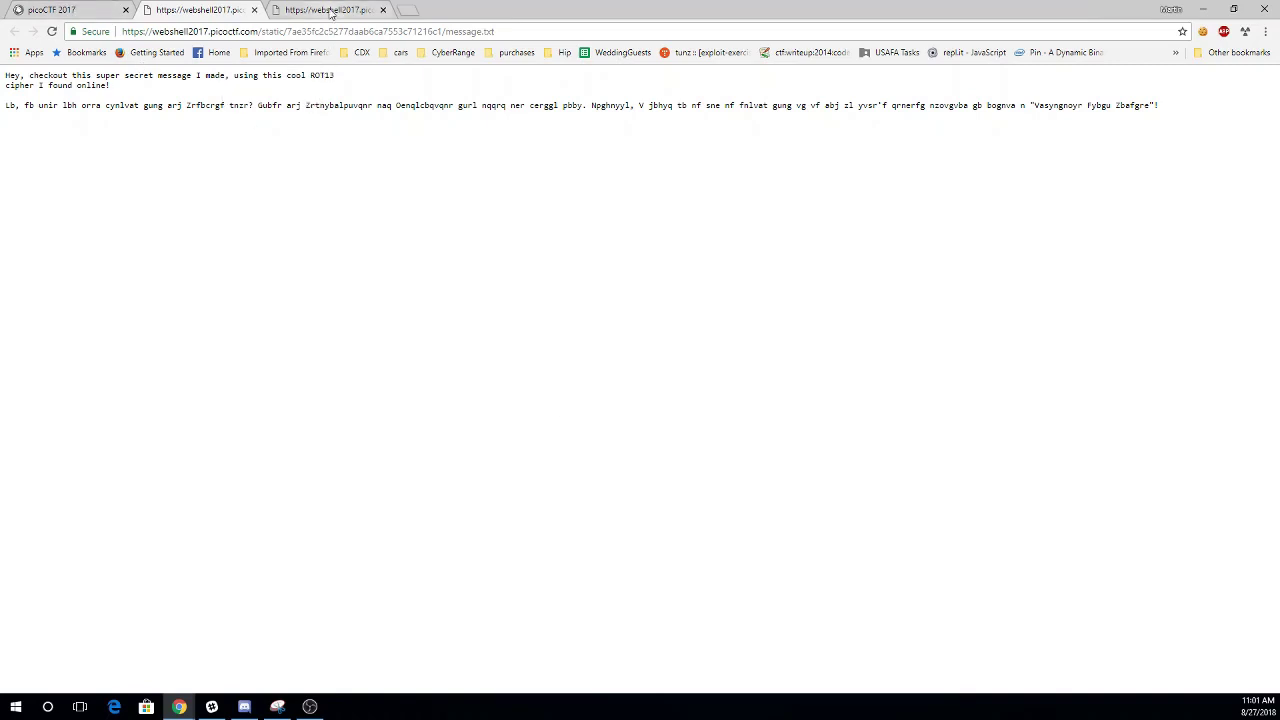
# - Web-search 'rot13' and open the rot13.com decoder
pyautogui.click(330, 10)
pyautogui.write('r')
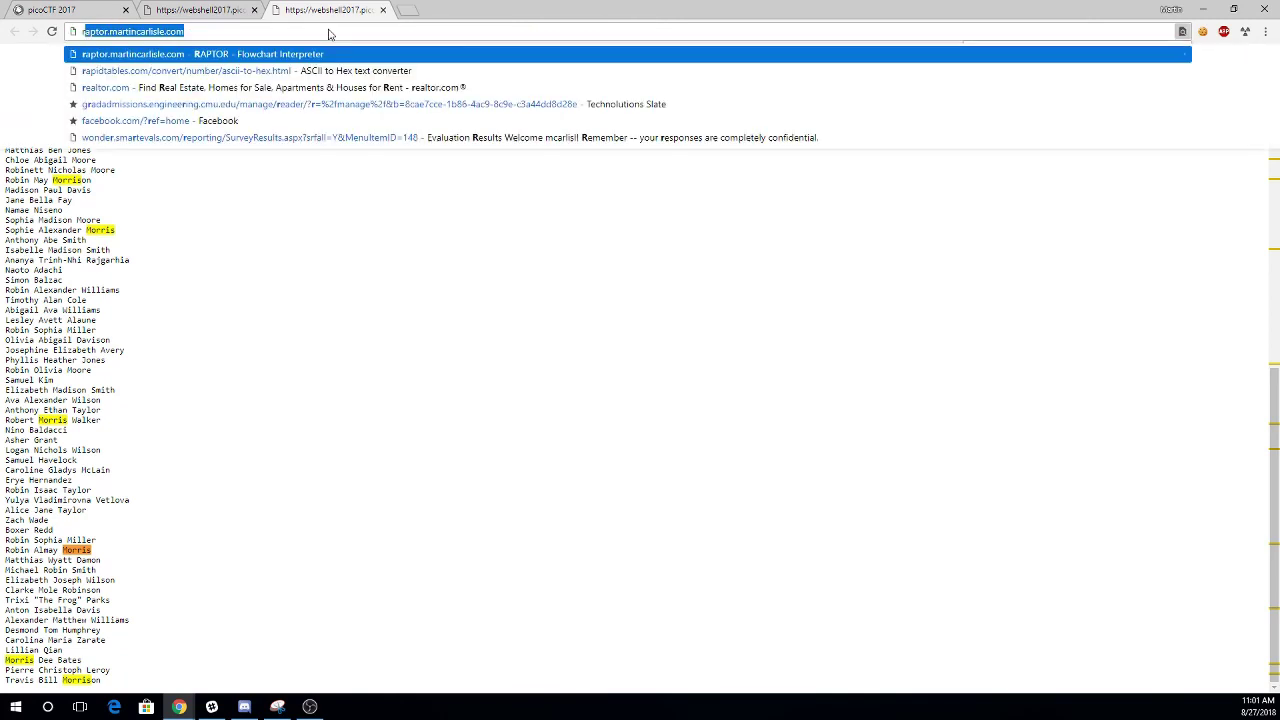
pyautogui.write('ot13')
pyautogui.press('Return')
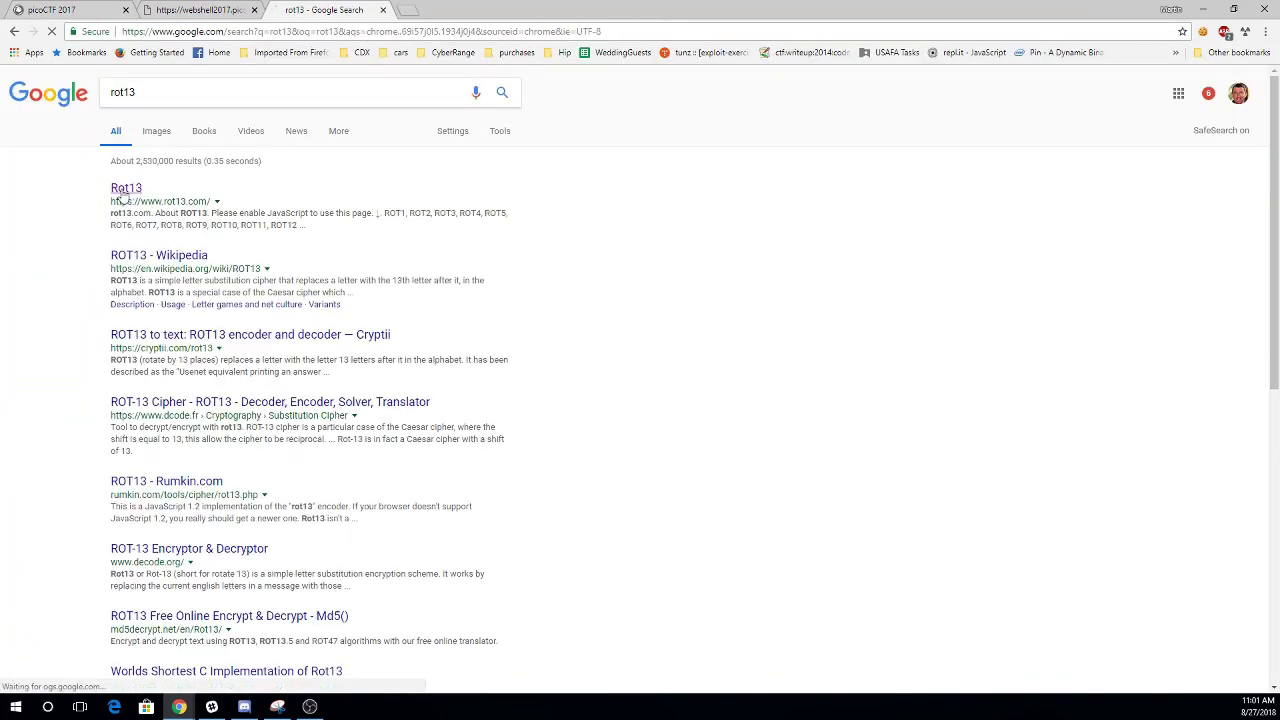
pyautogui.click(120, 190)
# - Decode the pasted ciphertext on rot13.com, selecting the phrase 'Inflatable Sloth Monster'
pyautogui.click(201, 9)
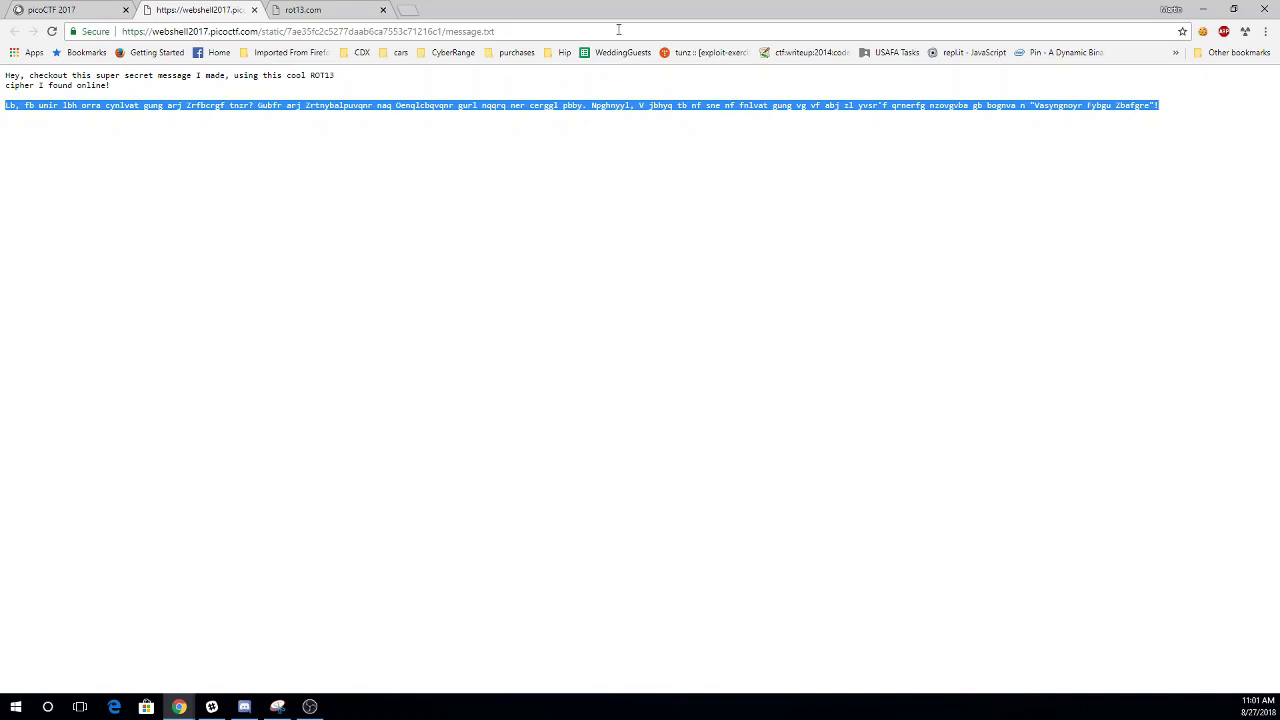
pyautogui.click(320, 9)
pyautogui.write('Lb, fb unir lbh orra cynlvat gung arj Zrfbcrgf tnzr? Gubfr arj Zrtnybalpuvqnr naq Oenqlcbqvqnr gurl nqqrq ner cerggl pbby. Npghnyyl, V jbhyq tb nf sne nf fnlvat gung vg vf abj zl yvsr\'f qrnerfg nzovgvba gb bognva n "Vasyngnoyr Fybgu Zbafgre"!')
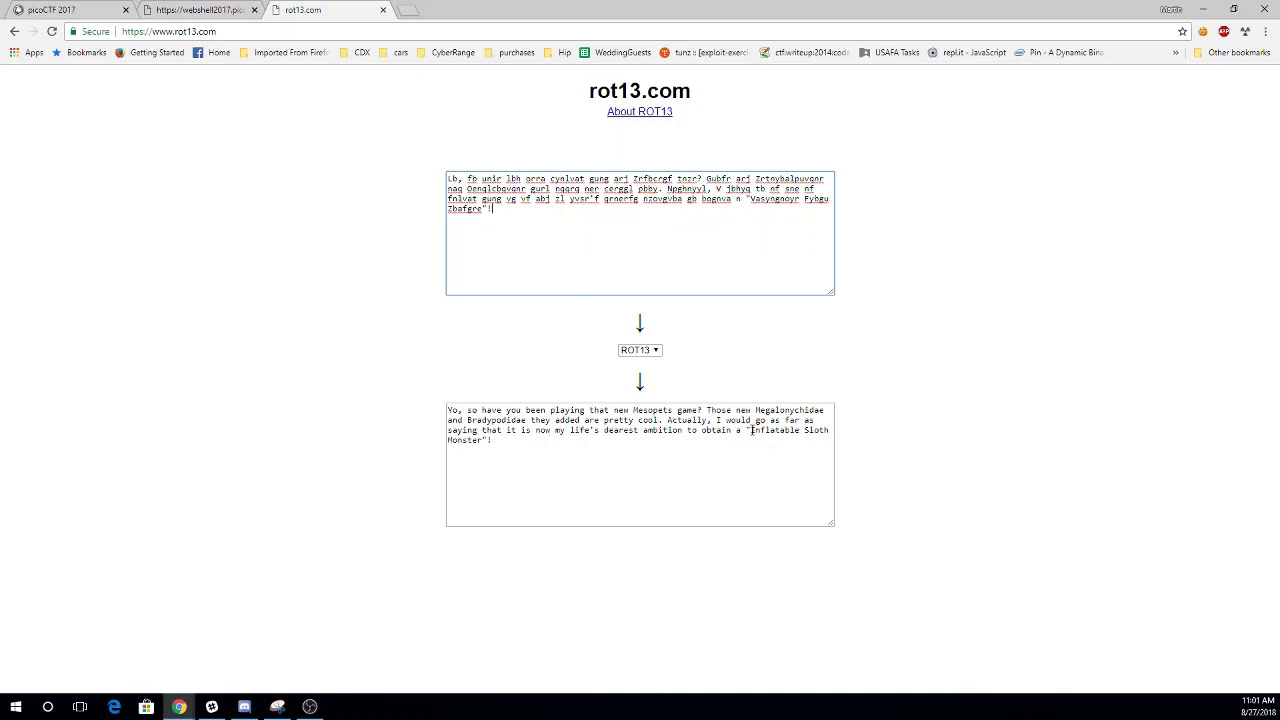
pyautogui.moveTo(752, 430); pyautogui.dragTo(480, 440)
pyautogui.hotkey('ctrl', 'c')
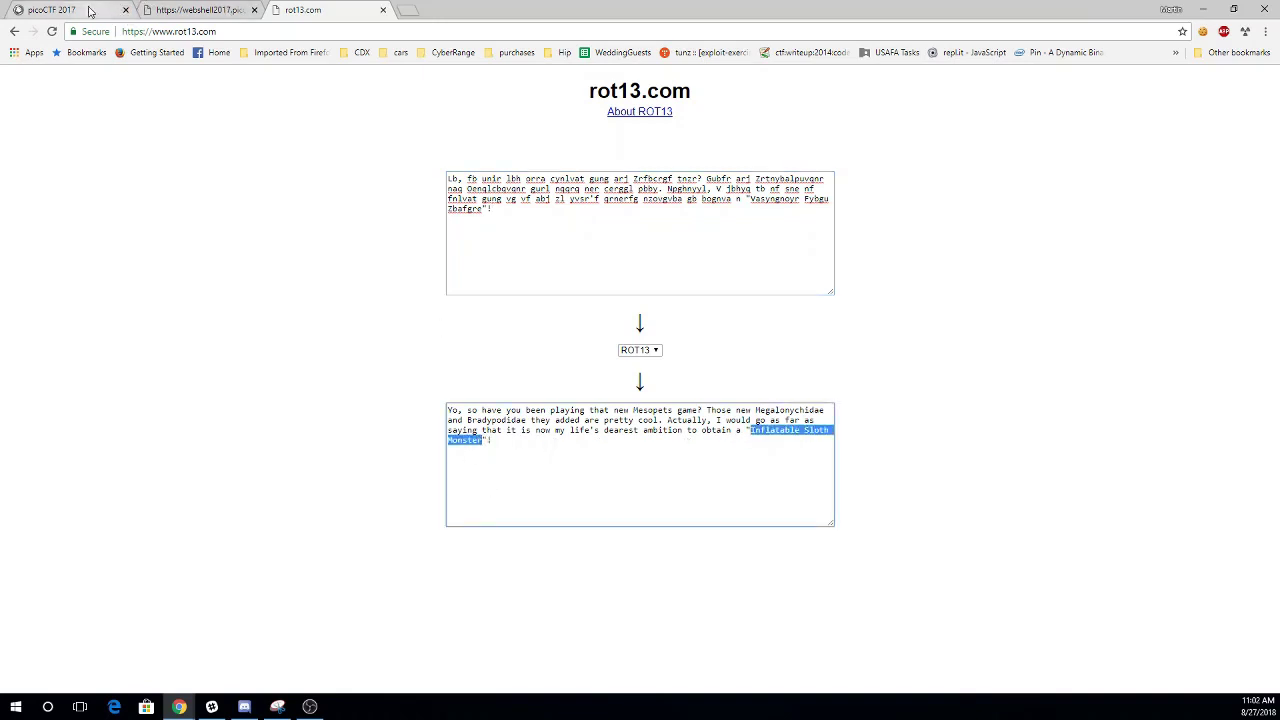
pyautogui.click(88, 12)
pyautogui.click(736, 626)
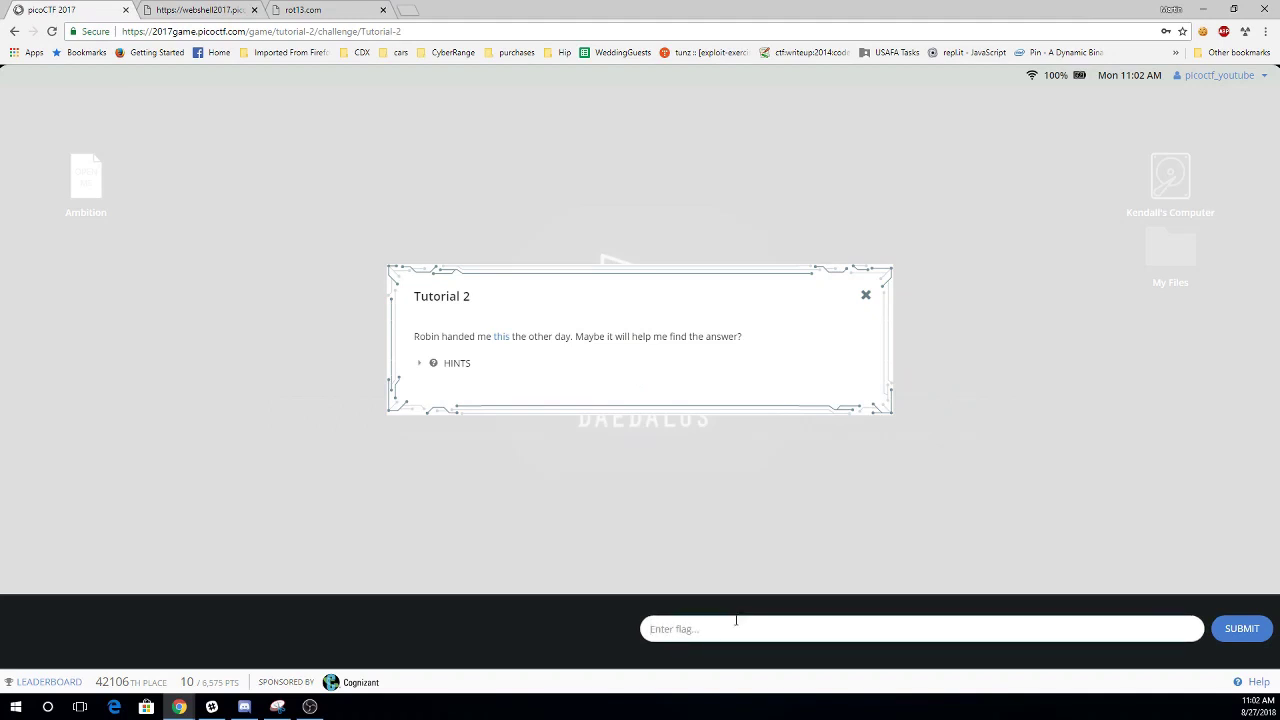
# - Submit 'Inflatable Sloth Monster' for Tutorial 2, then open Tutorial 3 and reveal its hints
pyautogui.hotkey('ctrl', 'v')
pyautogui.click(1241, 628)
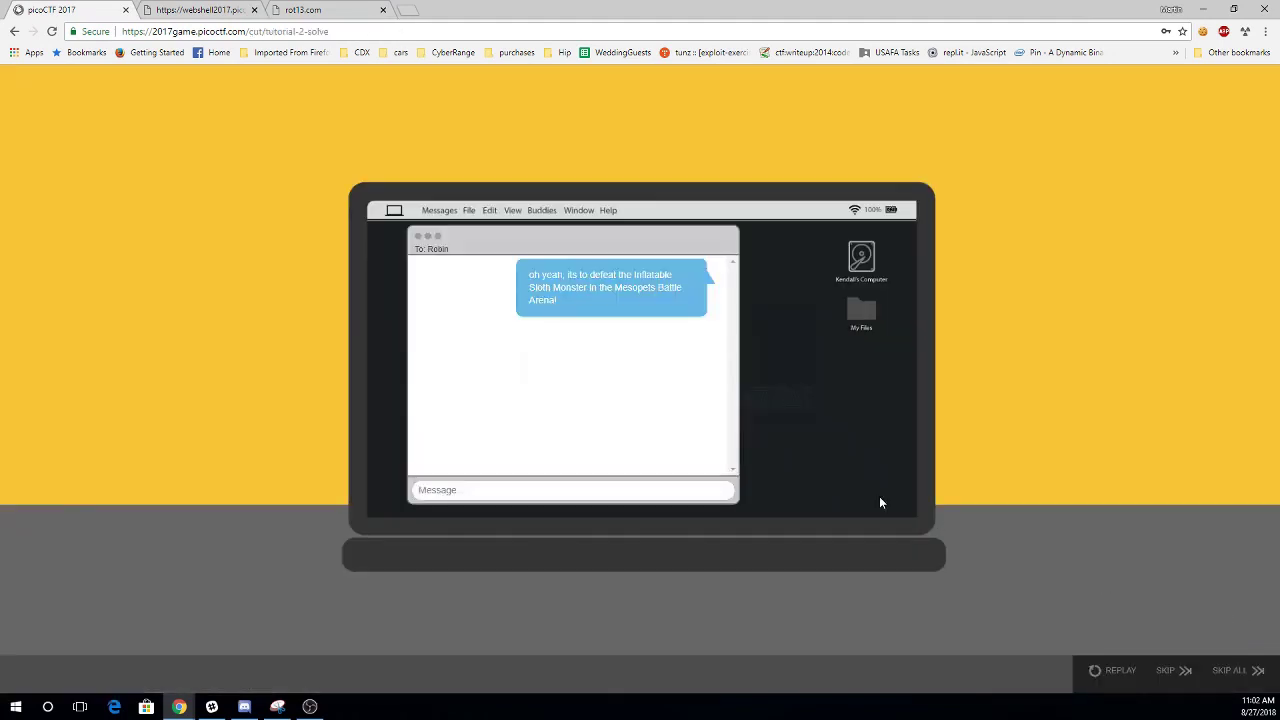
pyautogui.click(1165, 672)
pyautogui.click(97, 188)
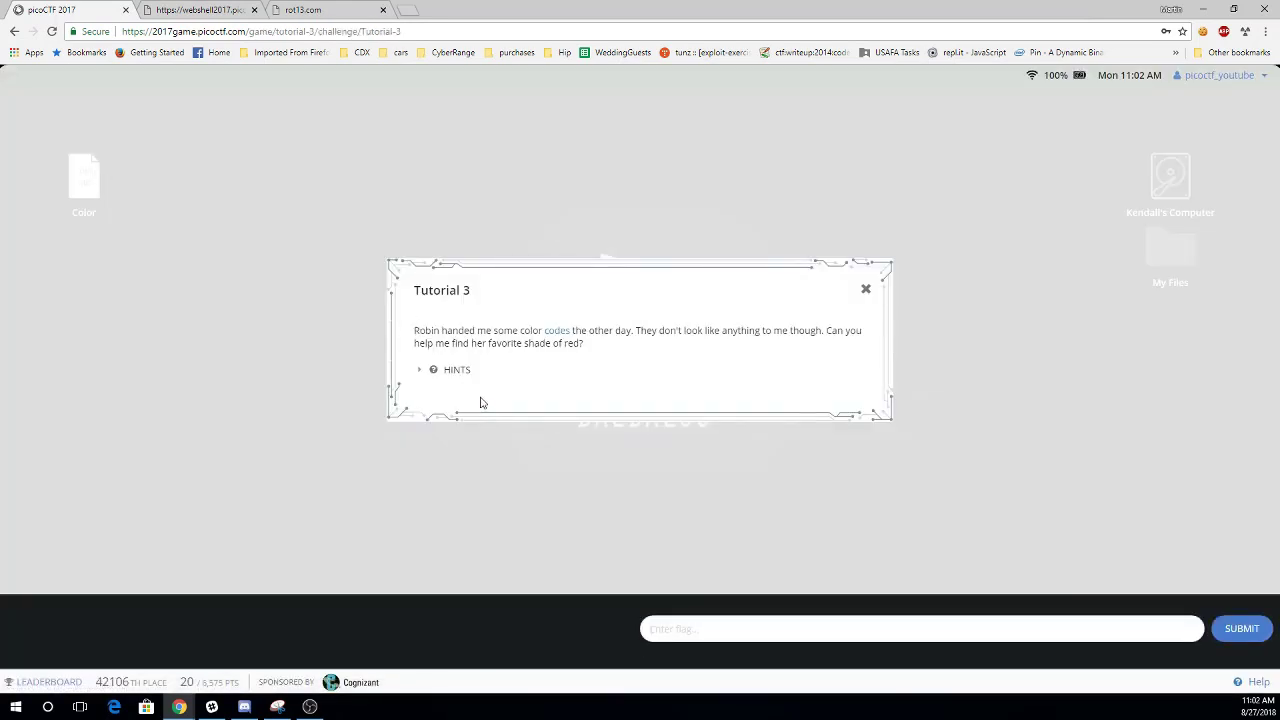
pyautogui.click(456, 370)
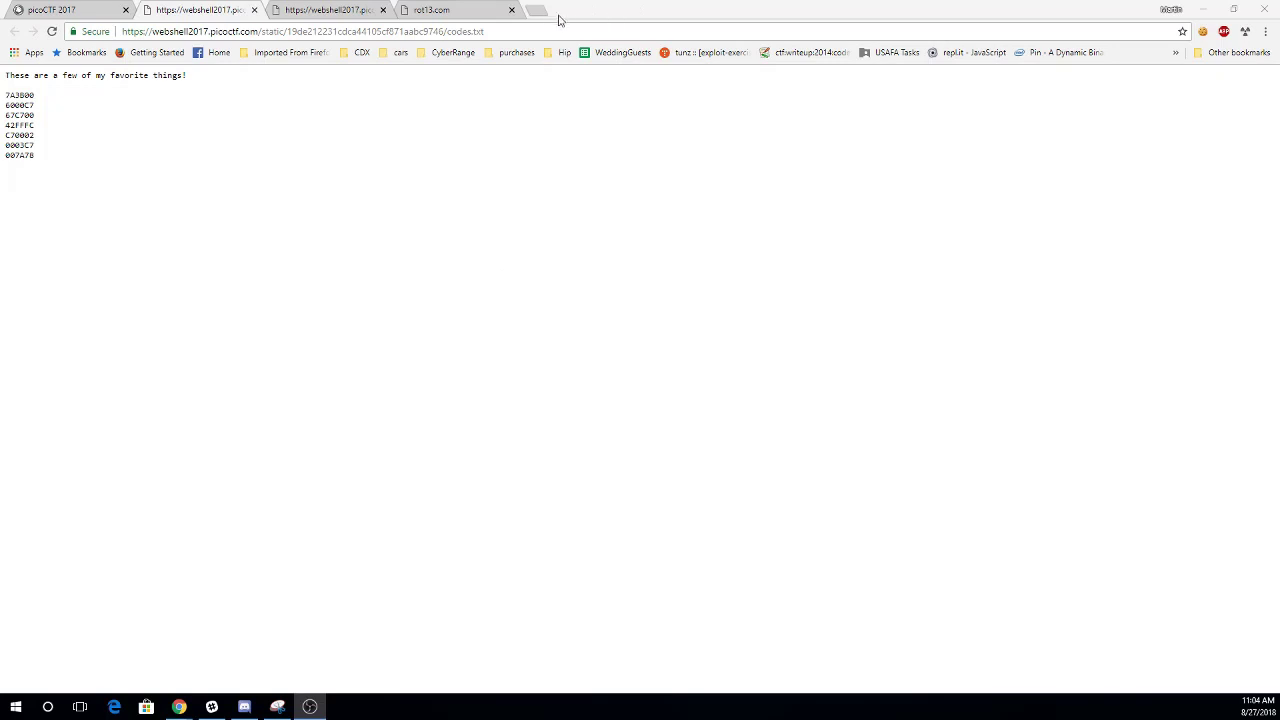
# - Google 'color codes' in a new tab, then go back to the codes.txt hex list
pyautogui.click(535, 11)
pyautogui.write('co')
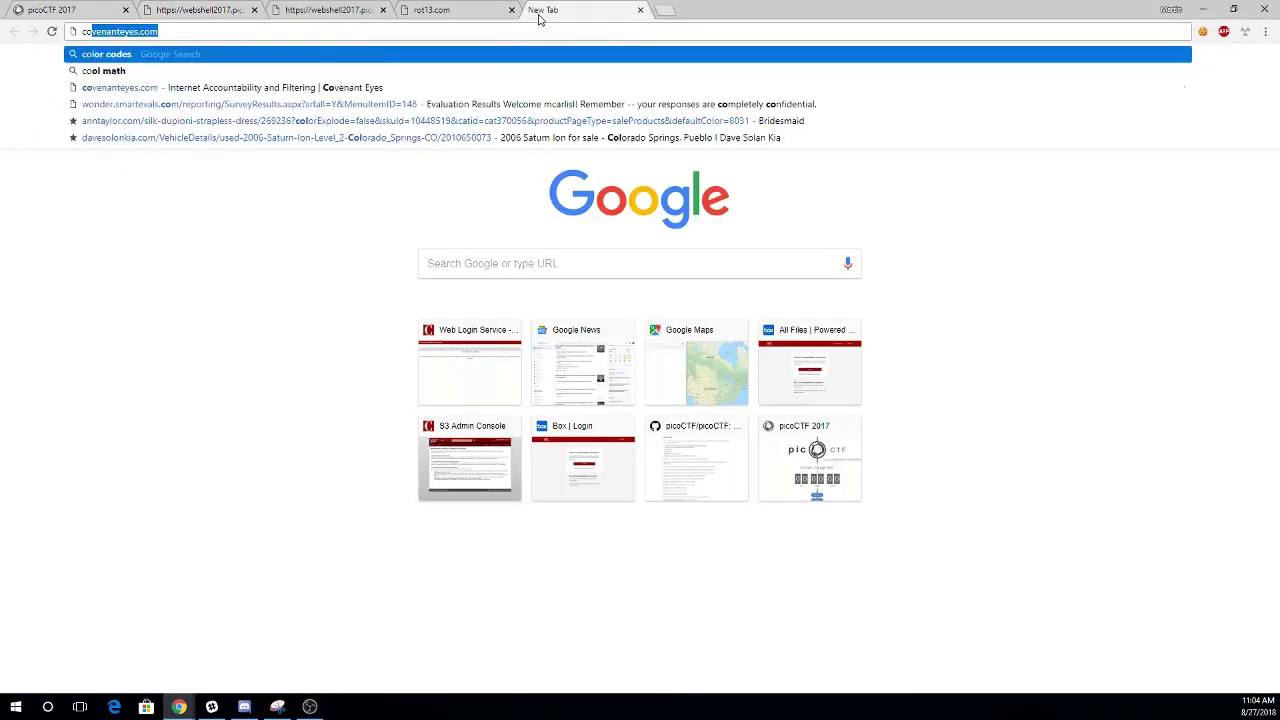
pyautogui.write('lor codes')
pyautogui.press('Return')
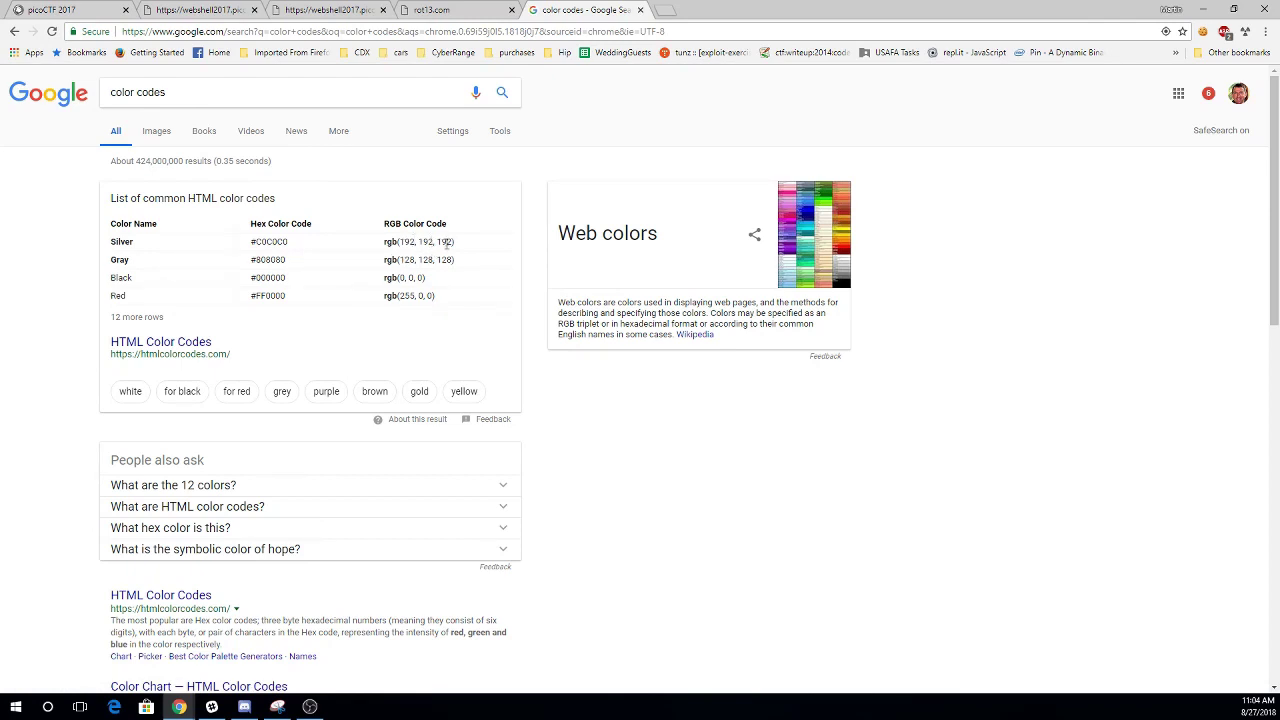
pyautogui.click(182, 10)
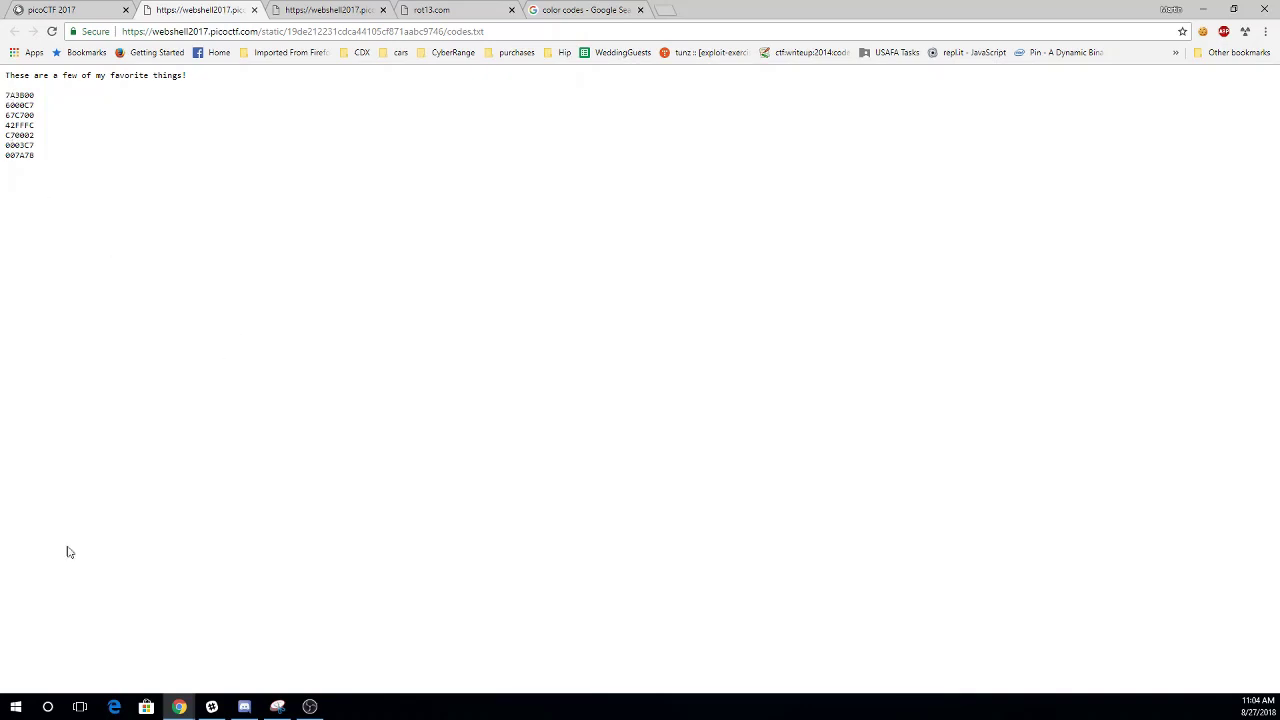
pyautogui.click(15, 706)
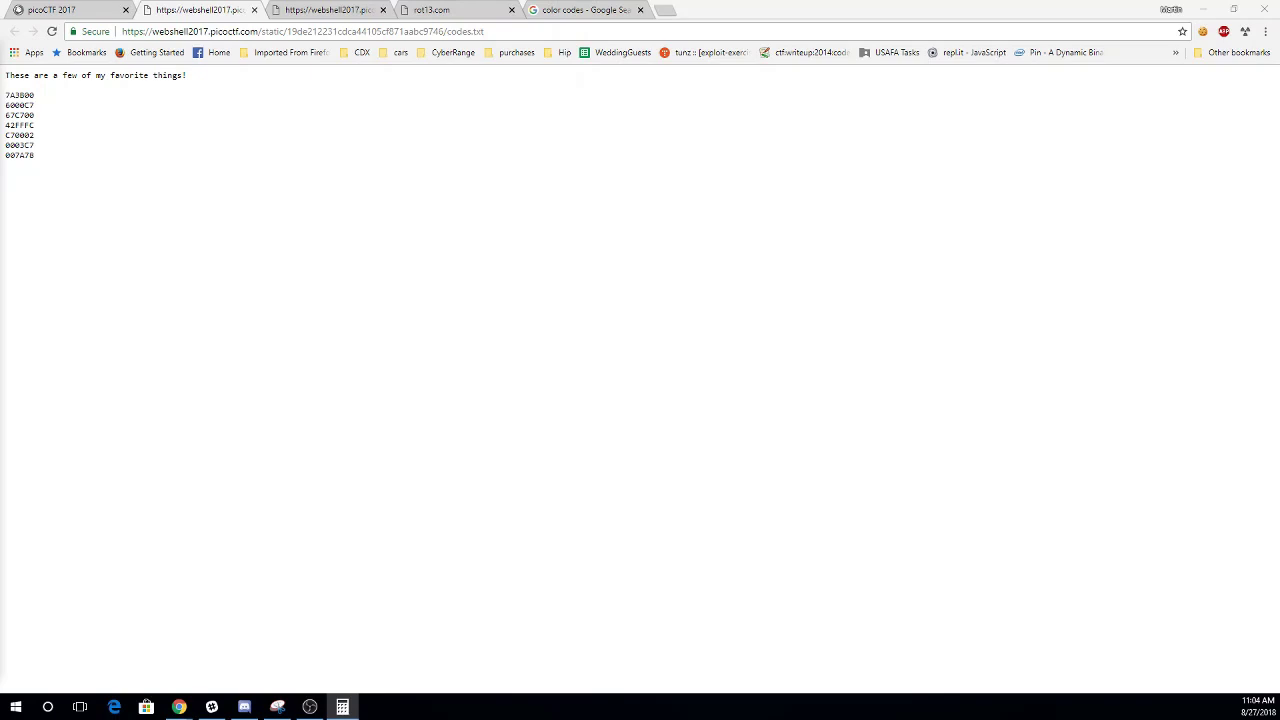
# - Launch Calculator in hexadecimal mode and convert 7A to decimal
pyautogui.press('super+Right')
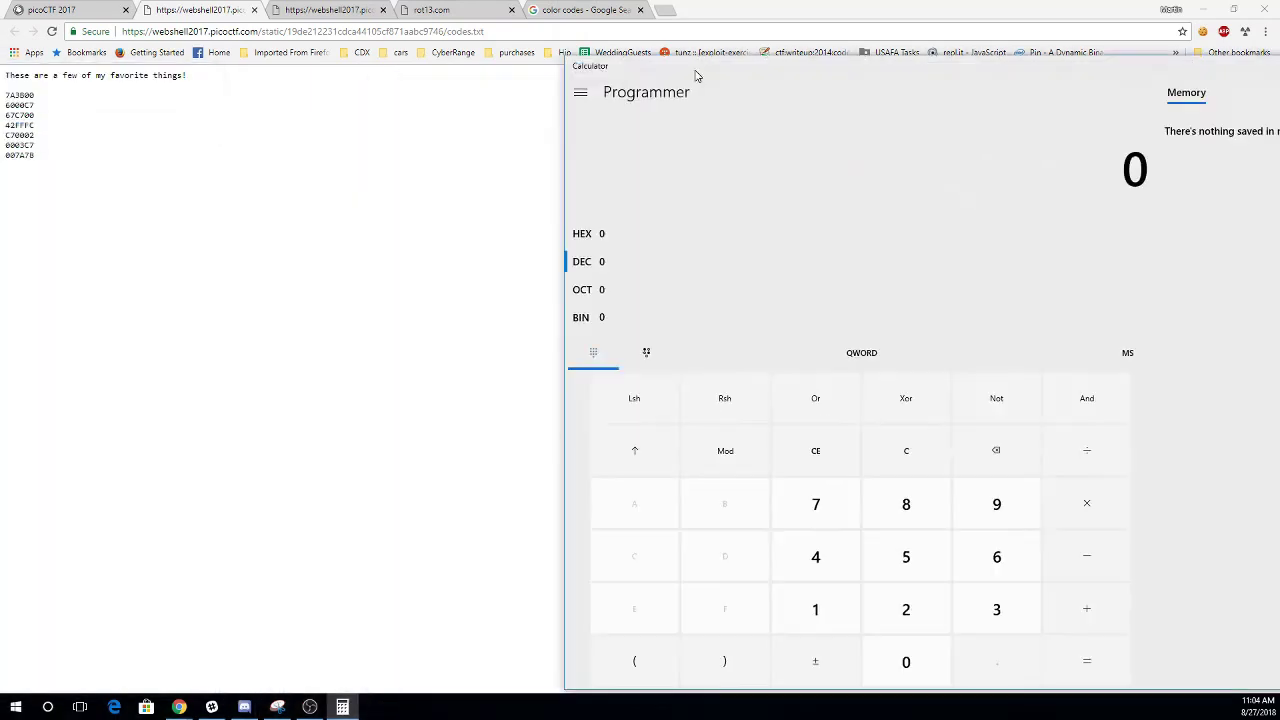
pyautogui.write('76')
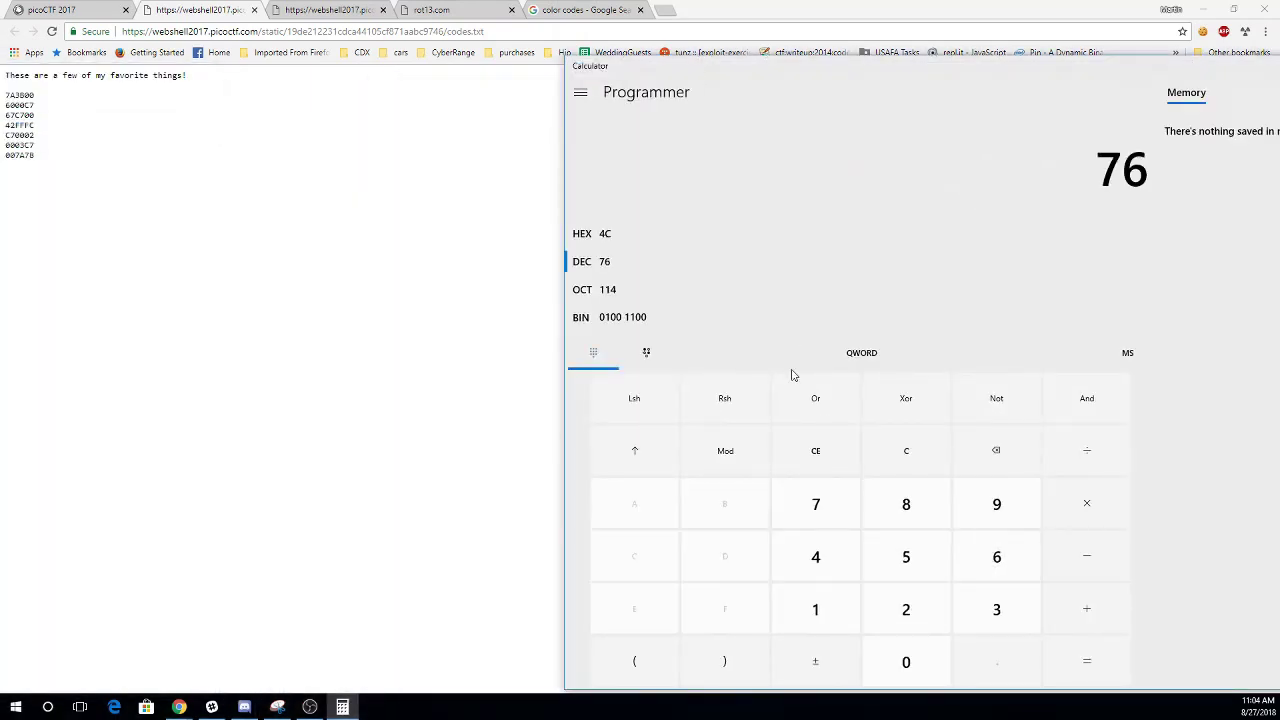
pyautogui.click(890, 436)
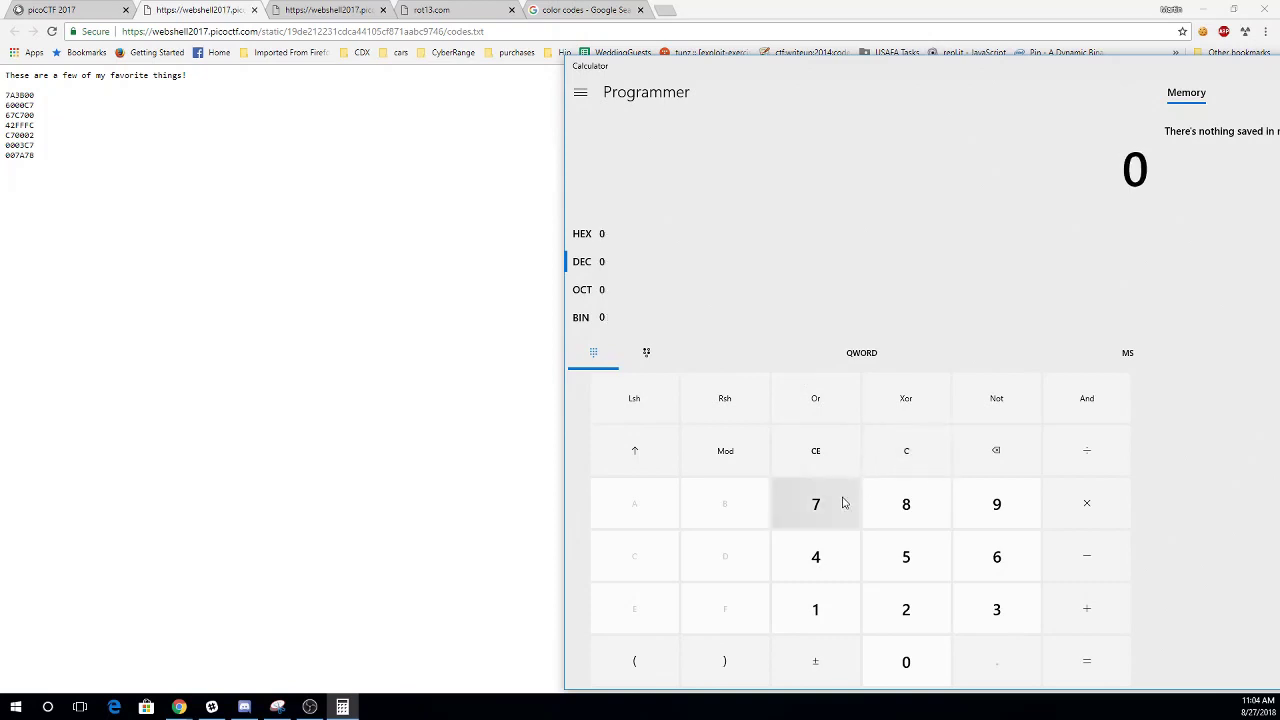
pyautogui.click(588, 233)
pyautogui.click(788, 510)
pyautogui.click(634, 503)
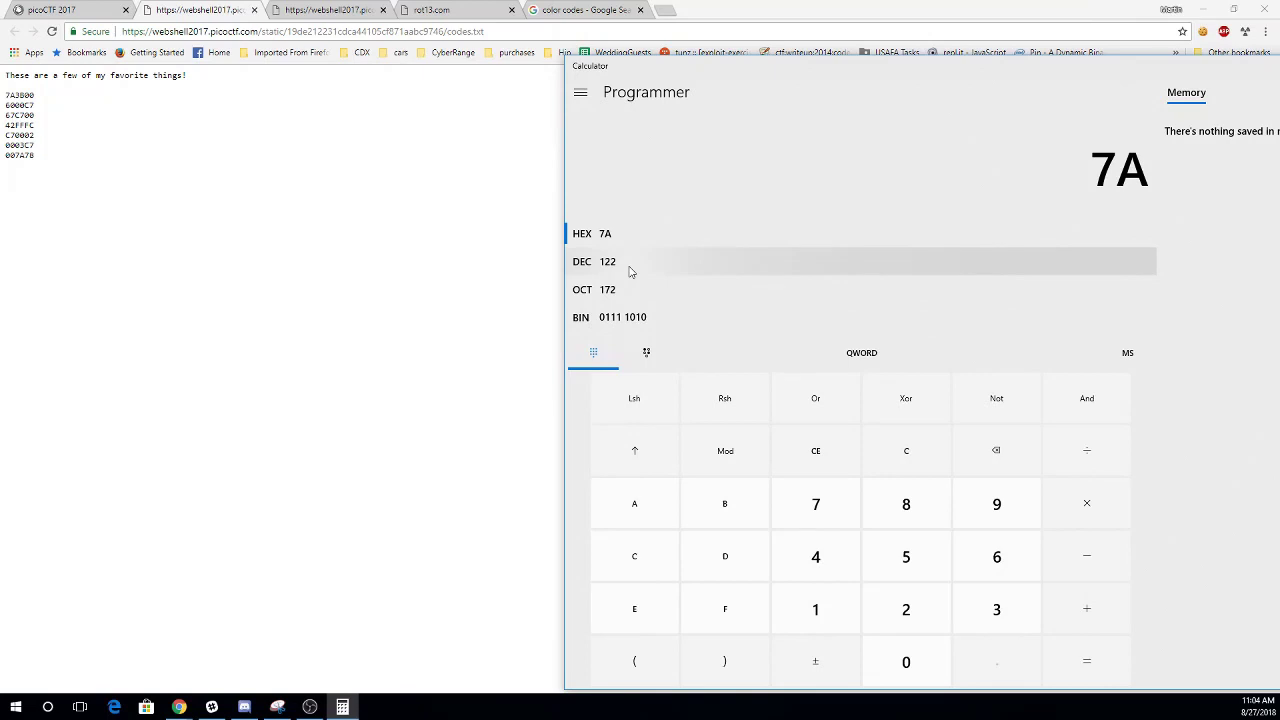
pyautogui.click(985, 560)
pyautogui.click(914, 450)
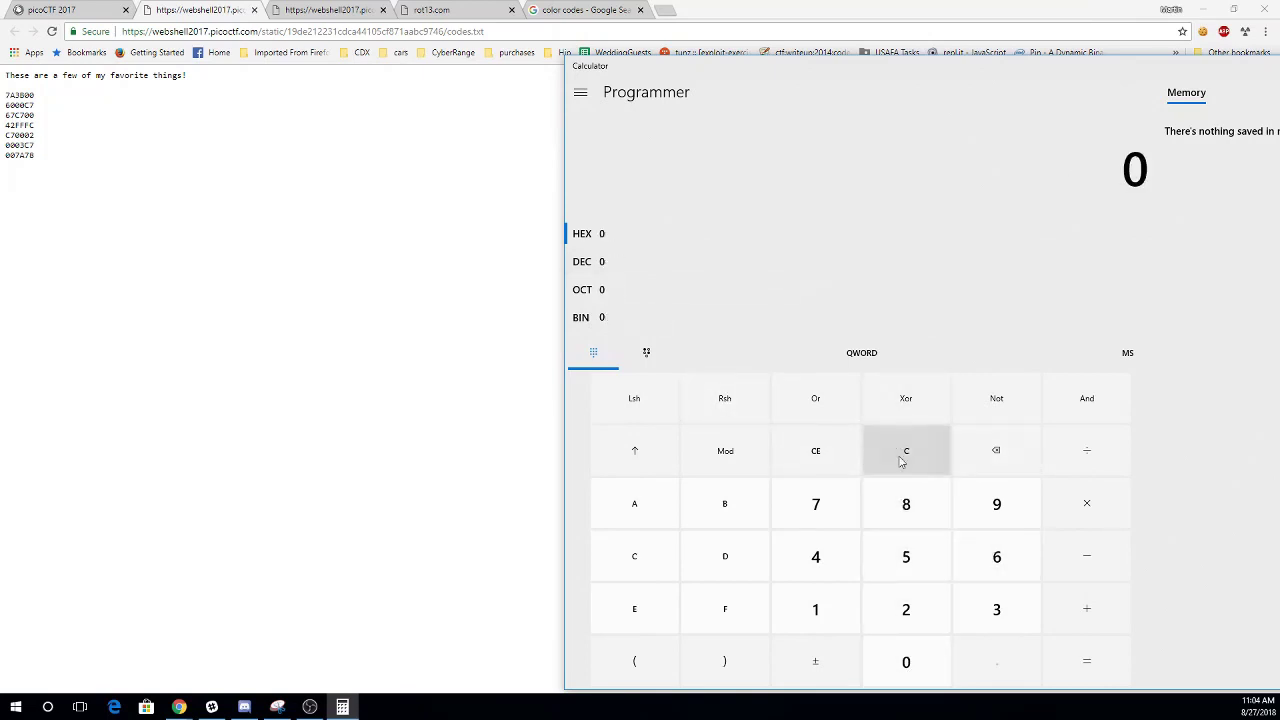
# - Convert hex 60 and C7 to decimal, identifying the red shade C70002
pyautogui.click(989, 553)
pyautogui.click(918, 662)
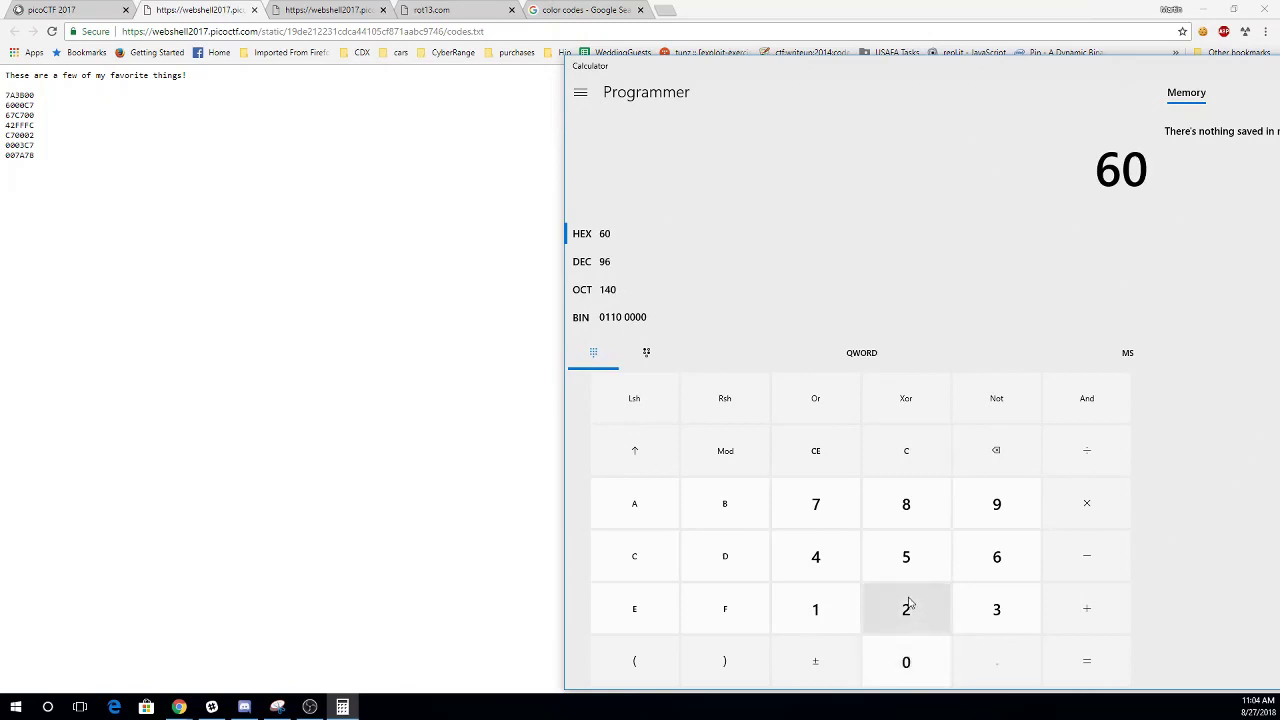
pyautogui.click(893, 464)
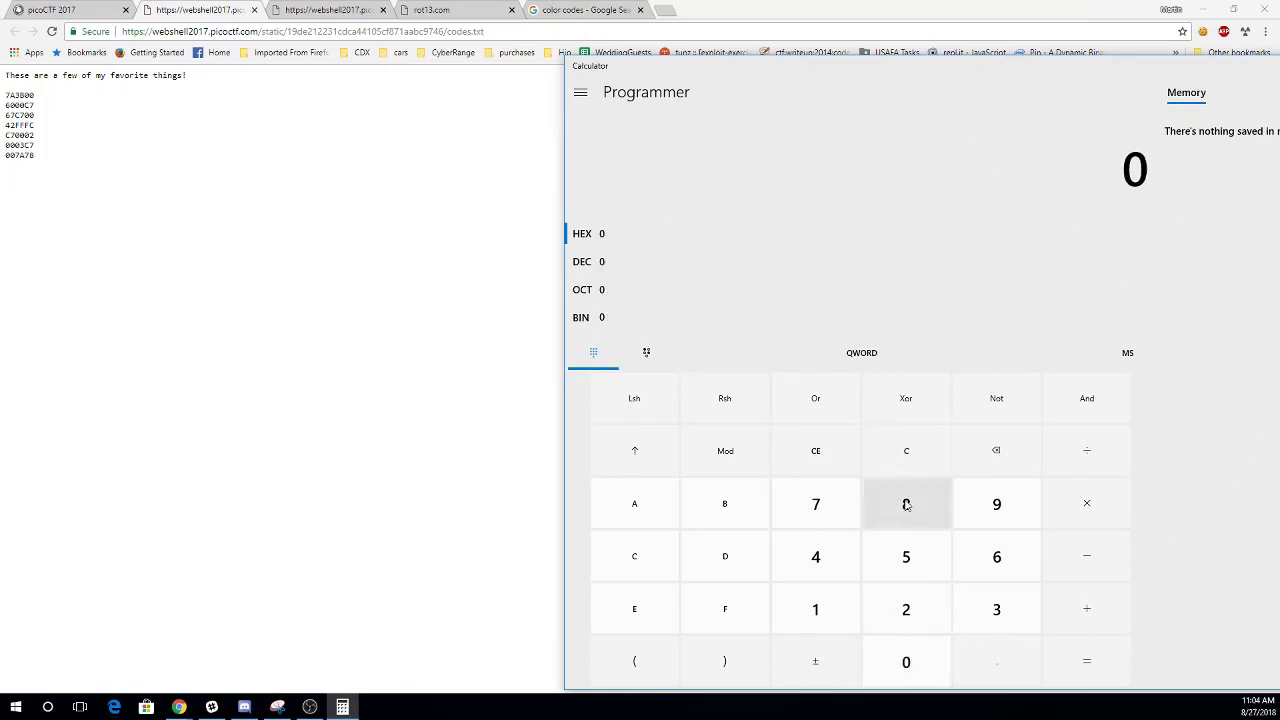
pyautogui.click(646, 560)
pyautogui.click(813, 515)
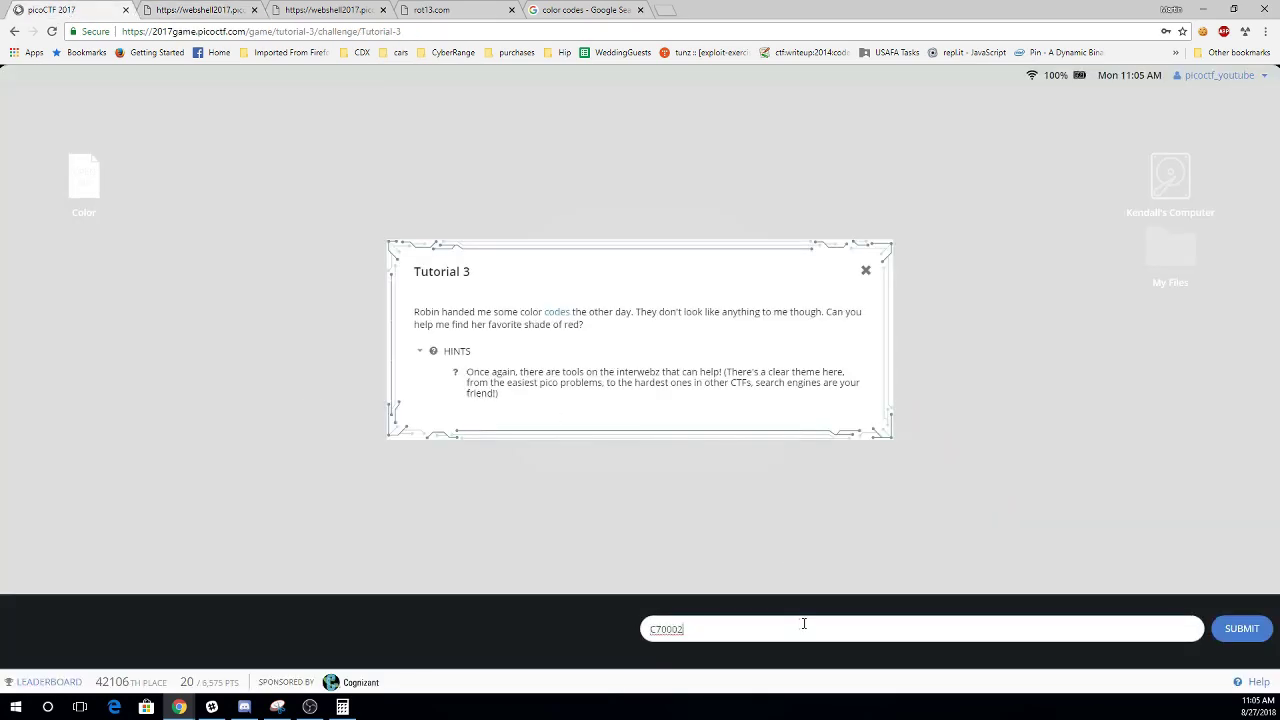
# - Submit C70002 as the Tutorial 3 flag and skip to the Level 1 board
pyautogui.click(1242, 628)
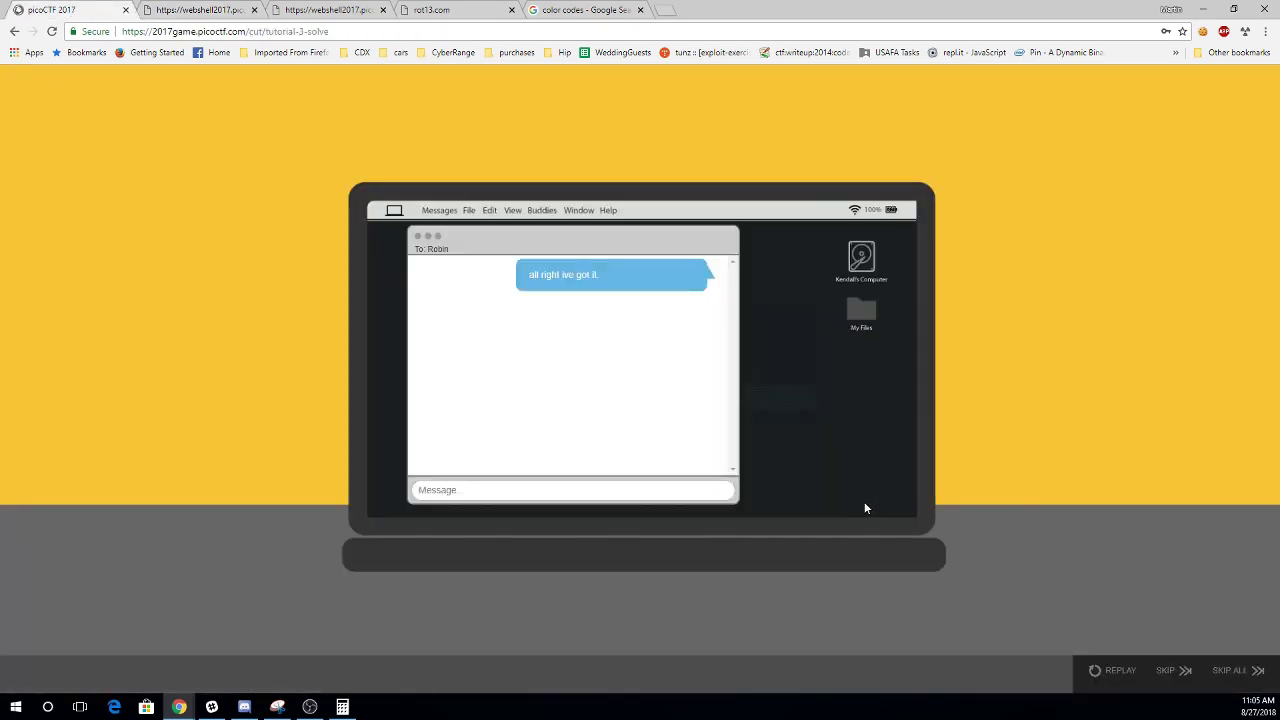
pyautogui.click(1226, 674)
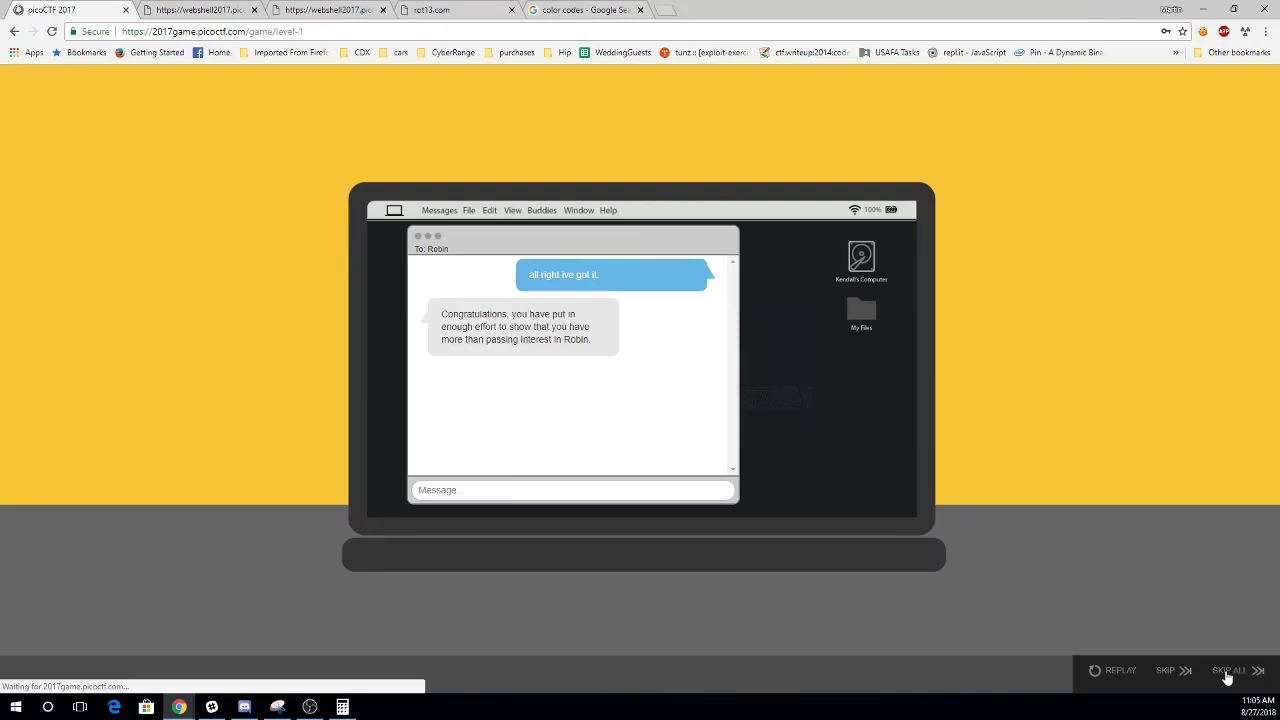